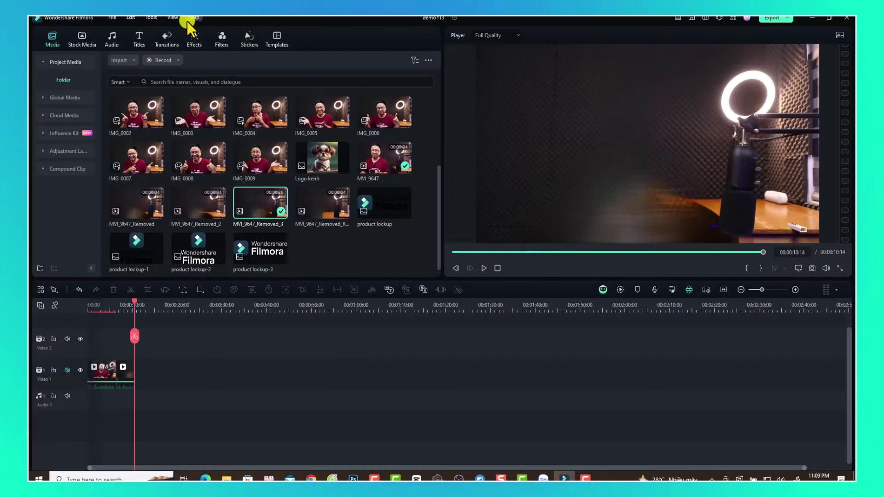
Check for a program update and look through its new features, including Smart Search and AI Voice Cloning.
{"action": "left_click", "coordinate": [193, 19]}
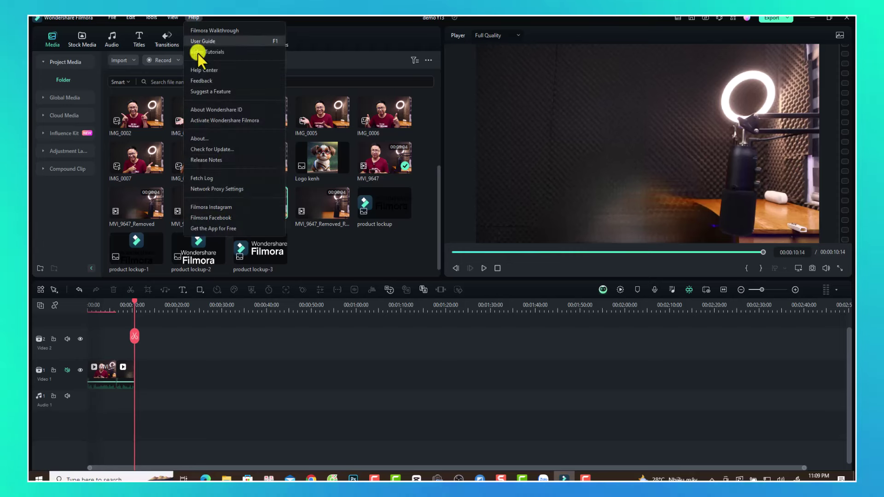
{"action": "left_click", "coordinate": [212, 151]}
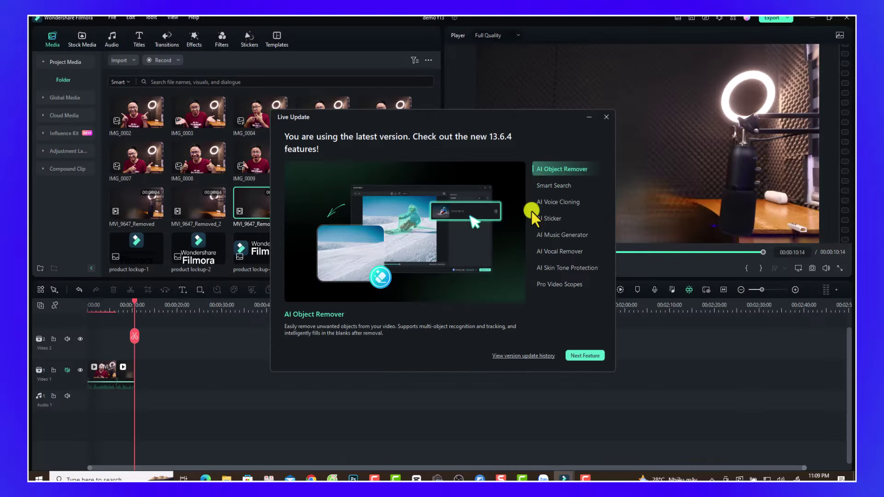
{"action": "left_click", "coordinate": [546, 187]}
{"action": "left_click", "coordinate": [544, 202]}
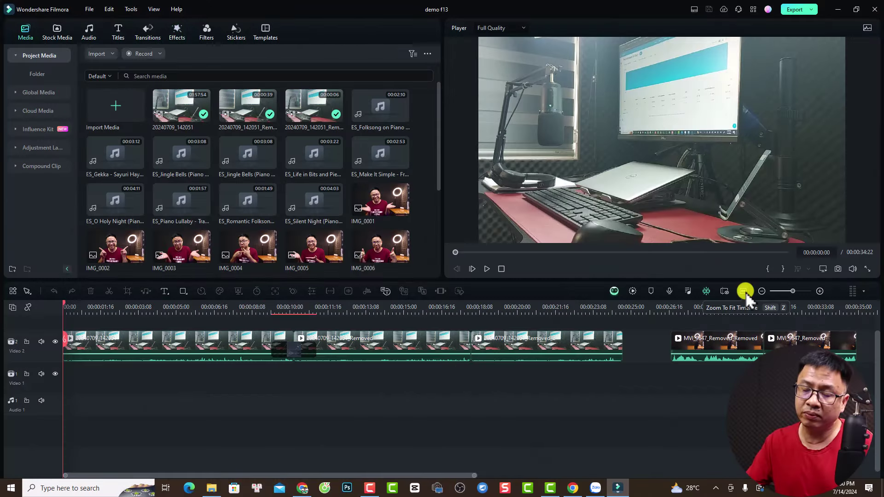
Play the original desk clip on Video 2 through into the first object-removed version to compare them.
{"action": "left_click", "coordinate": [744, 291]}
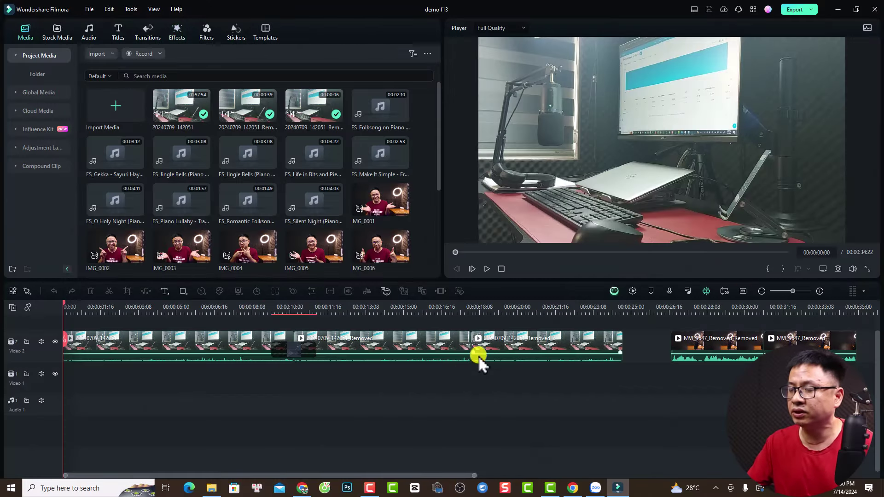
{"action": "scroll", "coordinate": [391, 398], "scroll_direction": "down", "scroll_amount": 4}
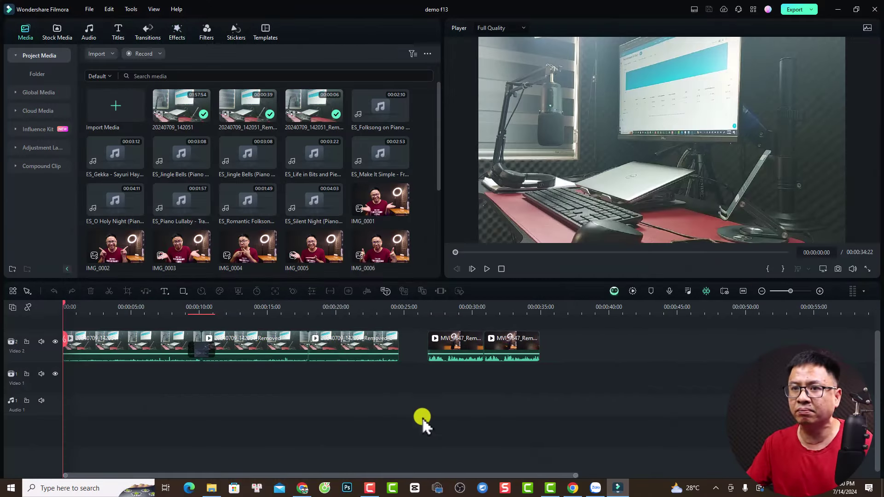
{"action": "left_click", "coordinate": [150, 308]}
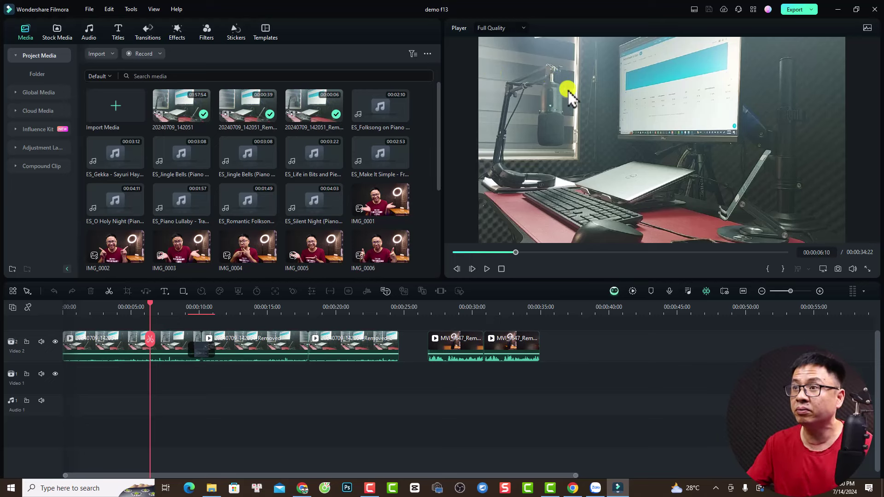
{"action": "left_click", "coordinate": [164, 307]}
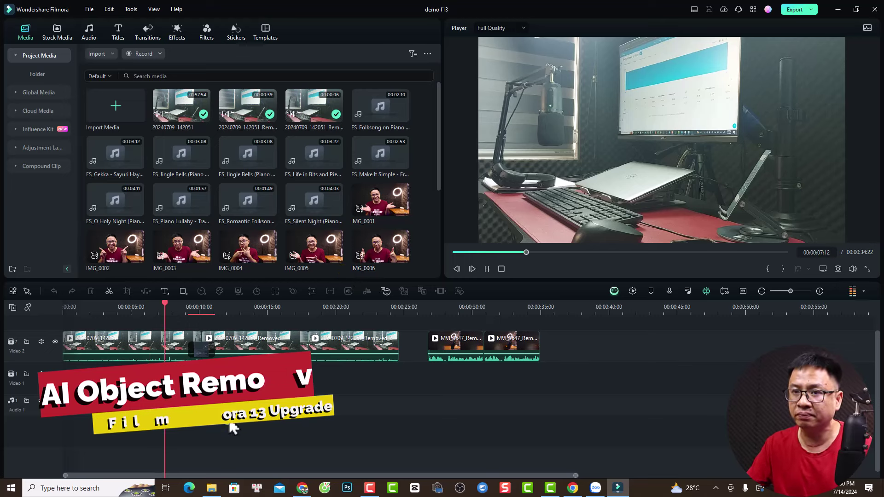
{"action": "key", "text": "space"}
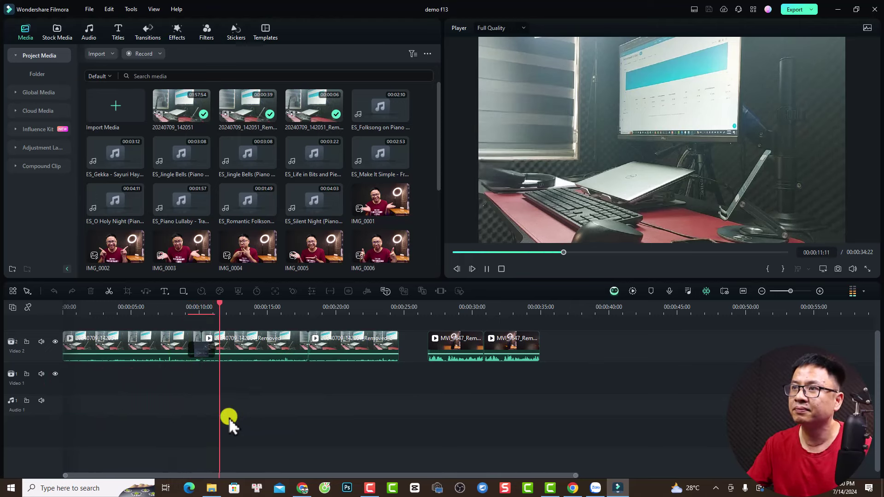
{"action": "key", "text": "space"}
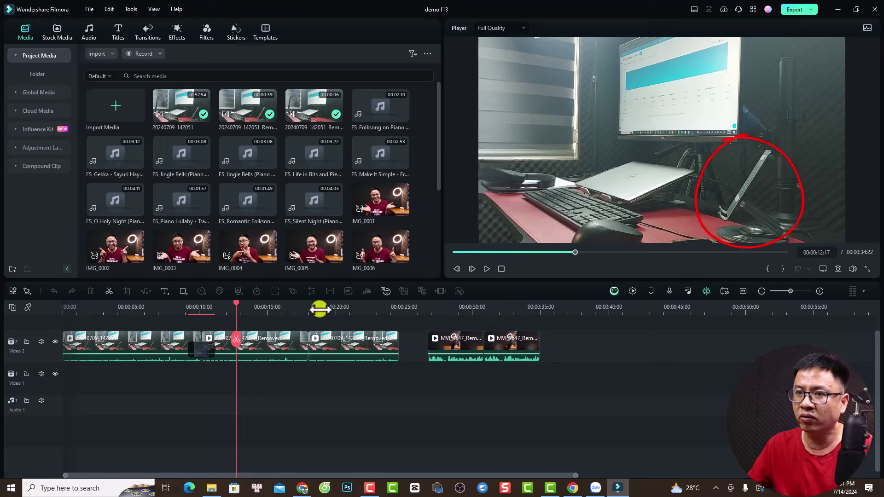
Preview the second object-removed desk clip and both MVI_9647 Removed clips on Video 2.
{"action": "left_click", "coordinate": [282, 307]}
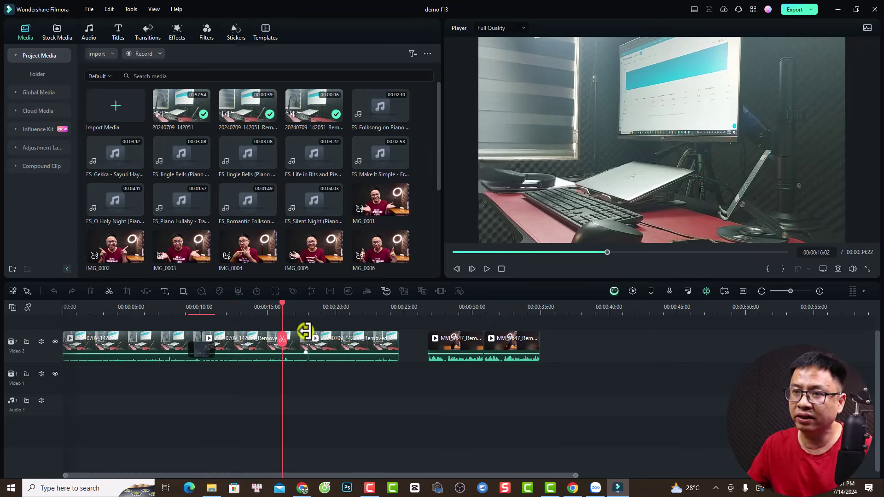
{"action": "left_click", "coordinate": [293, 306]}
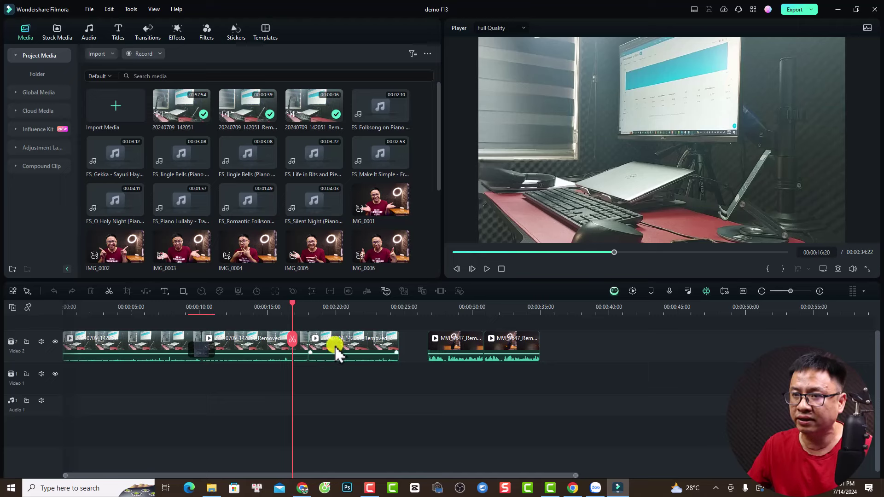
{"action": "key", "text": "space"}
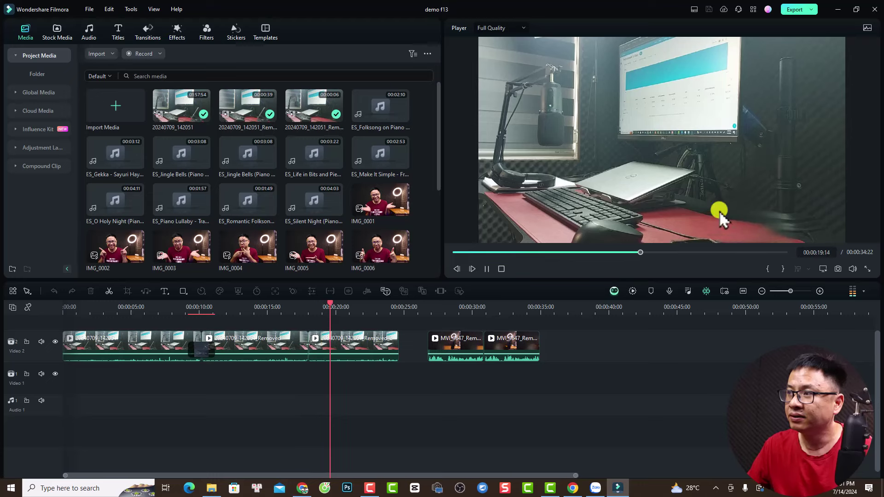
{"action": "key", "text": "space"}
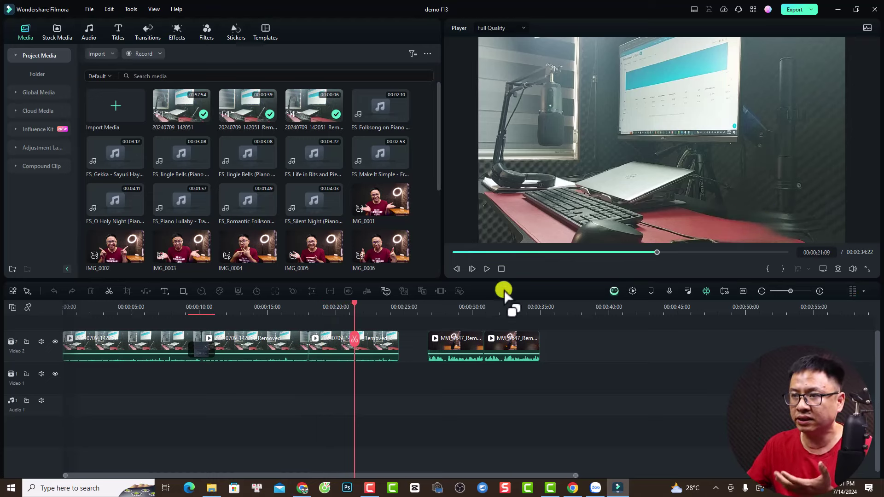
{"action": "left_click", "coordinate": [441, 306]}
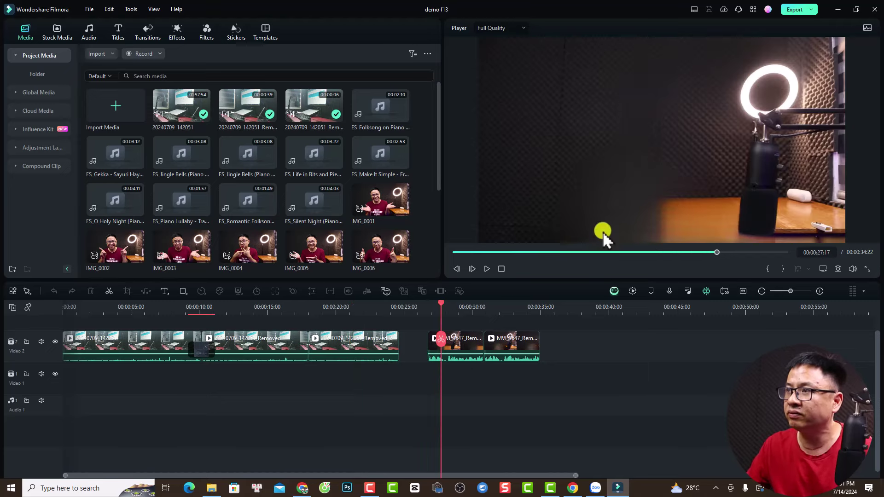
{"action": "left_click", "coordinate": [503, 305]}
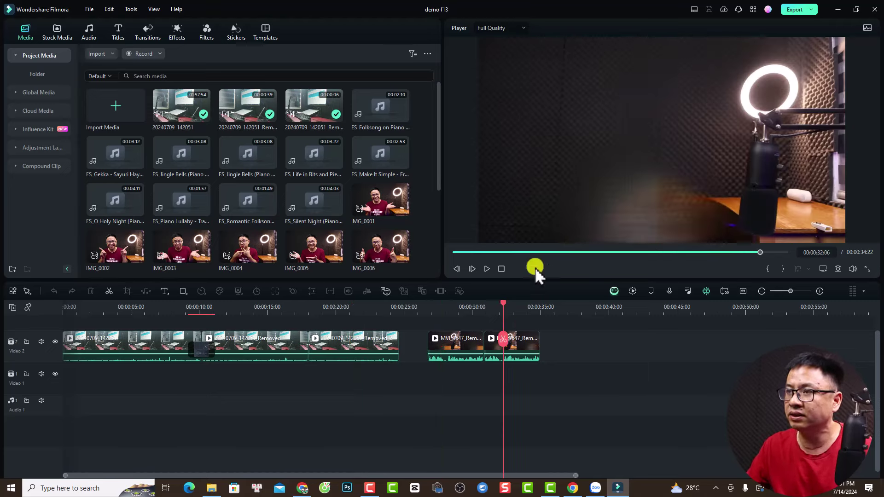
Add the original MVI_9647 clip to the end of Video 2 and play it.
{"action": "scroll", "coordinate": [355, 181], "scroll_direction": "down", "scroll_amount": 2}
{"action": "scroll", "coordinate": [355, 182], "scroll_direction": "down", "scroll_amount": 2}
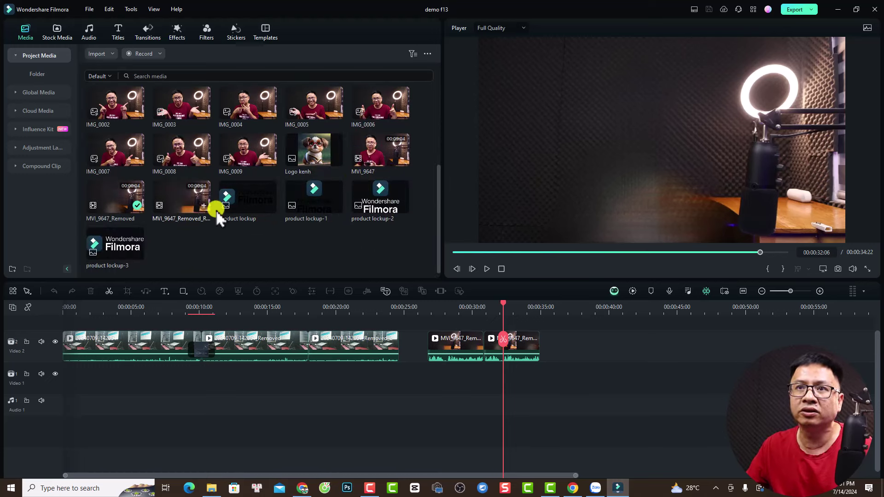
{"action": "scroll", "coordinate": [346, 226], "scroll_direction": "up", "scroll_amount": 2}
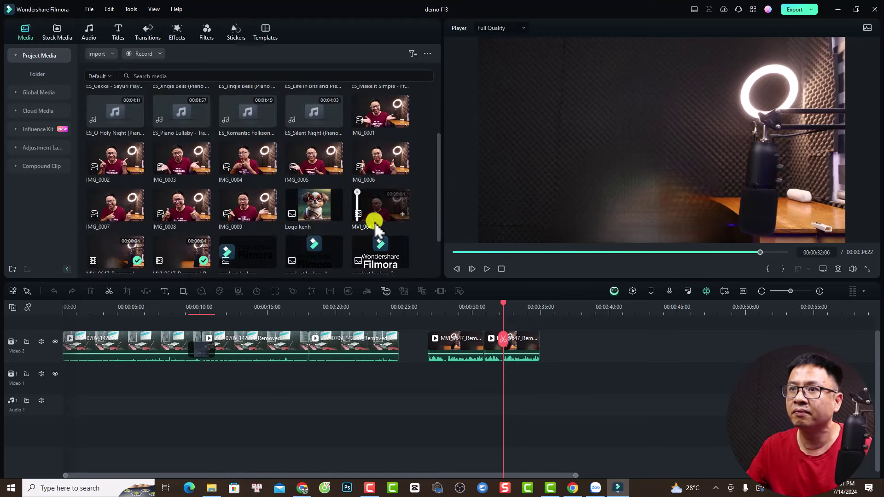
{"action": "left_click_drag", "start_coordinate": [372, 226], "coordinate": [544, 343]}
{"action": "left_click", "coordinate": [550, 309]}
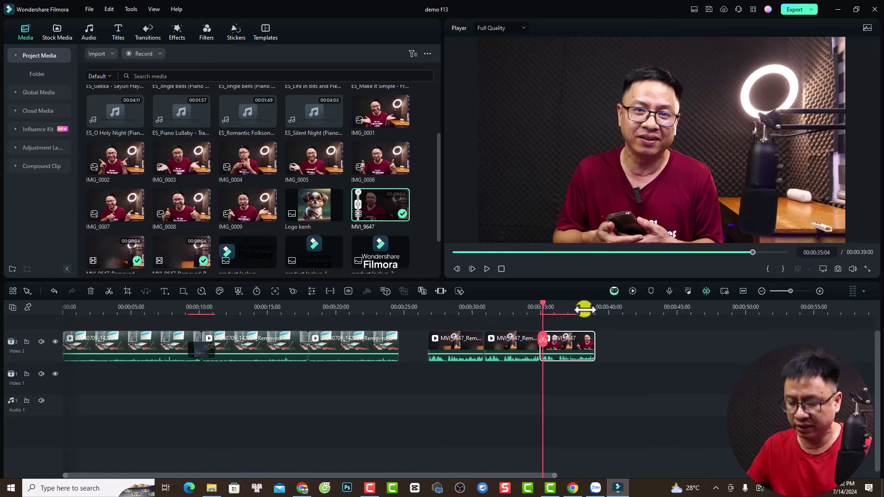
{"action": "key", "text": "space"}
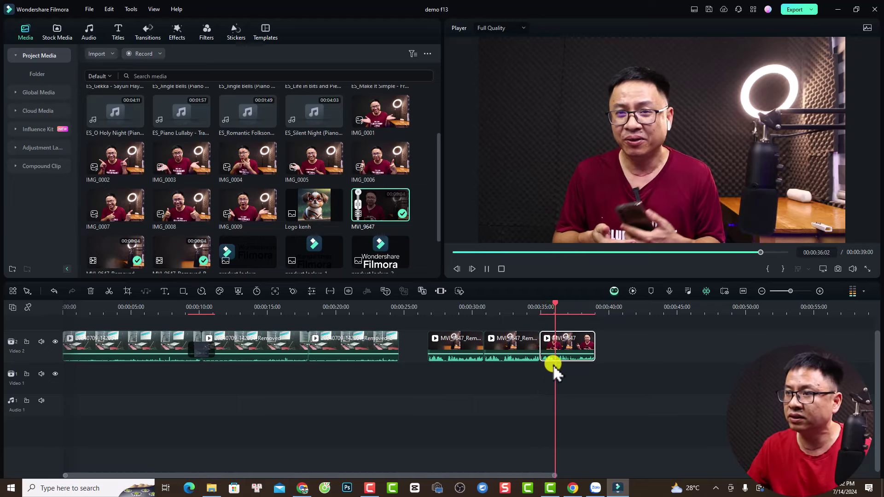
Play both MVI_9647 Removed clips again to compare them with the original footage.
{"action": "left_click", "coordinate": [512, 346]}
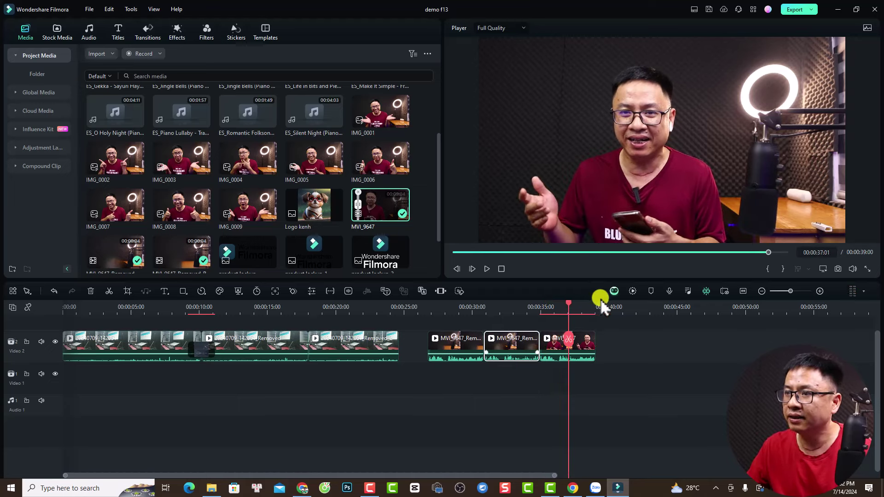
{"action": "left_click", "coordinate": [496, 307]}
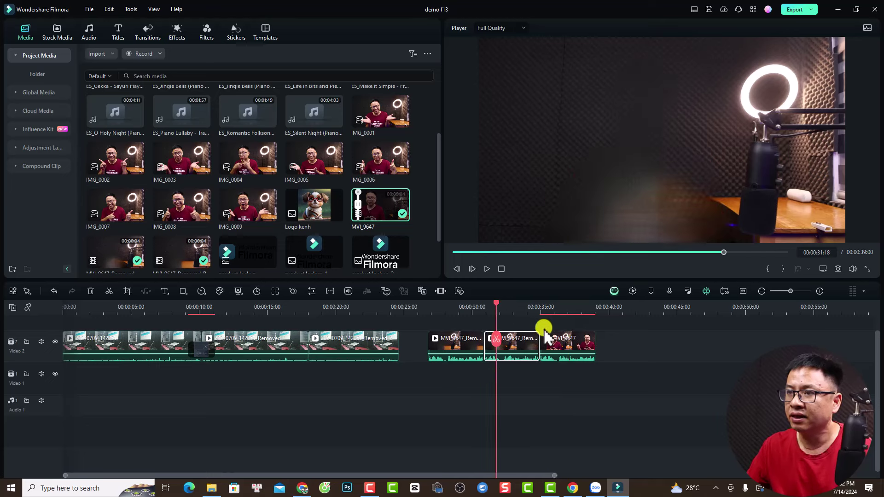
{"action": "key", "text": "space"}
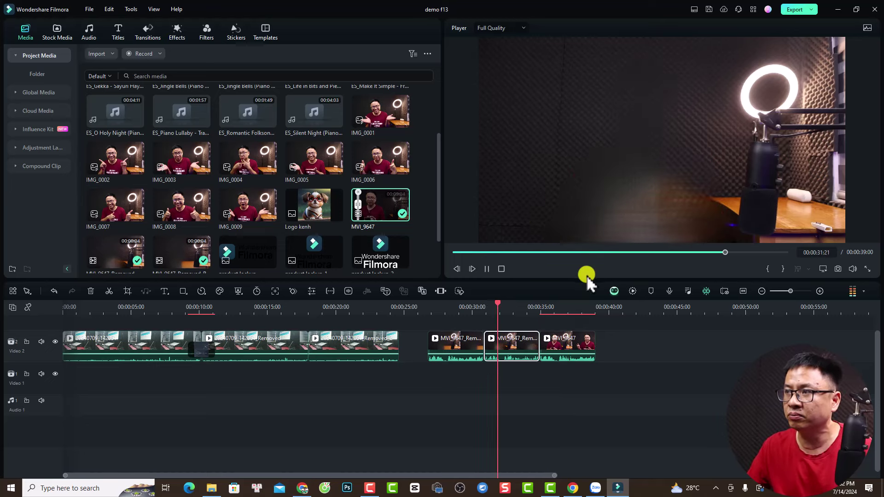
{"action": "key", "text": "space"}
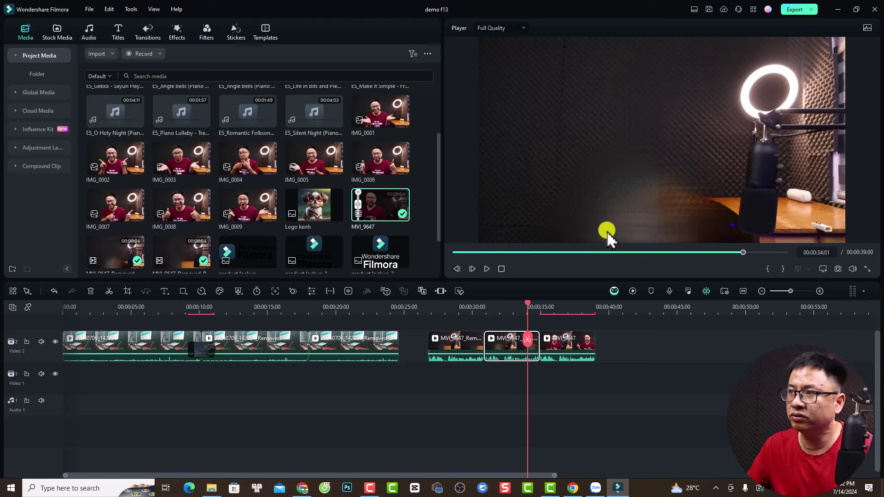
{"action": "left_click", "coordinate": [437, 309]}
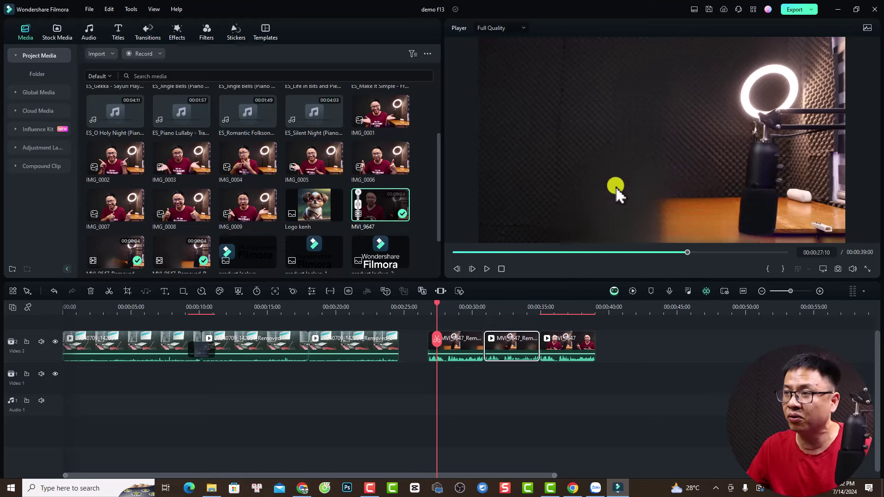
{"action": "key", "text": "space"}
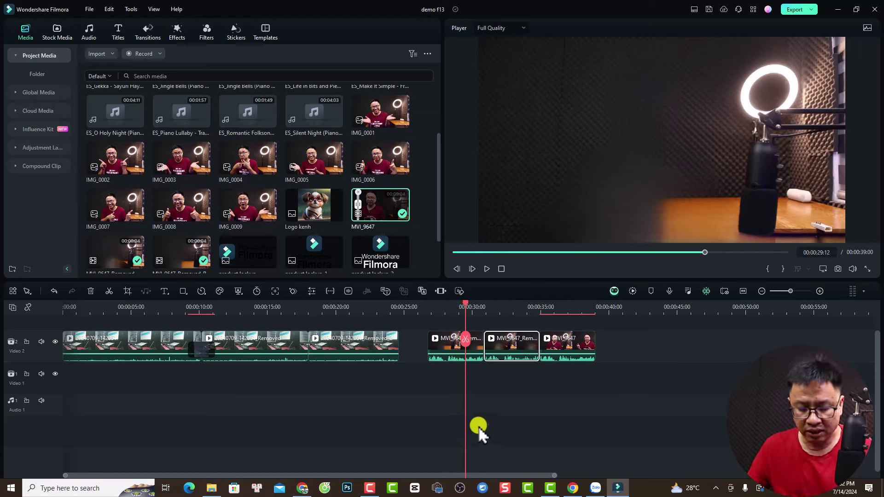
Clear all clips from the timeline and place MVI_9647 at the start of Video 1.
{"action": "key", "text": "ctrl+a"}
{"action": "key", "text": "Delete"}
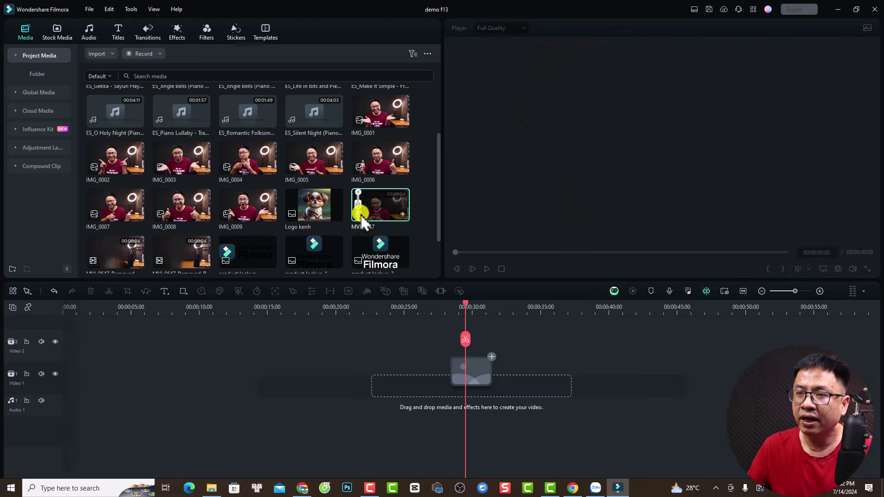
{"action": "left_click_drag", "start_coordinate": [287, 248], "coordinate": [65, 369]}
{"action": "left_click", "coordinate": [70, 306]}
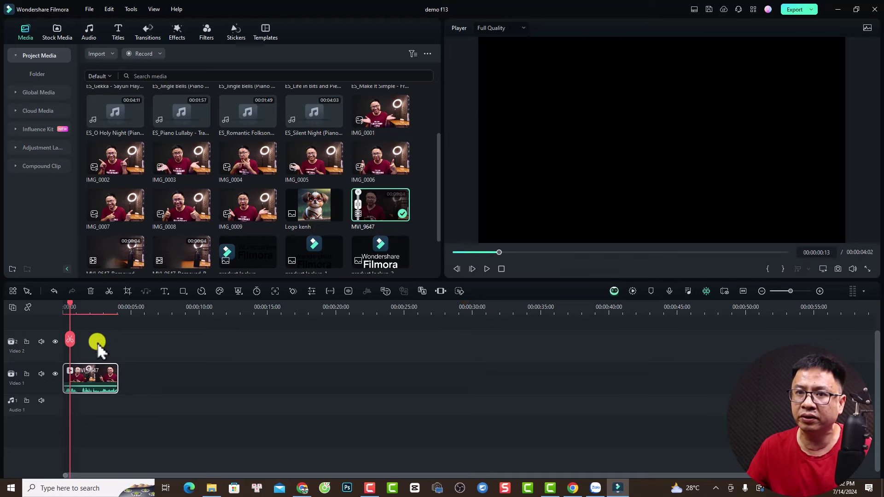
Mute the Video 1 track, return the playhead to the clip's start and fit the timeline to the clip.
{"action": "left_click", "coordinate": [41, 374]}
{"action": "left_click_drag", "start_coordinate": [73, 305], "coordinate": [62, 306]}
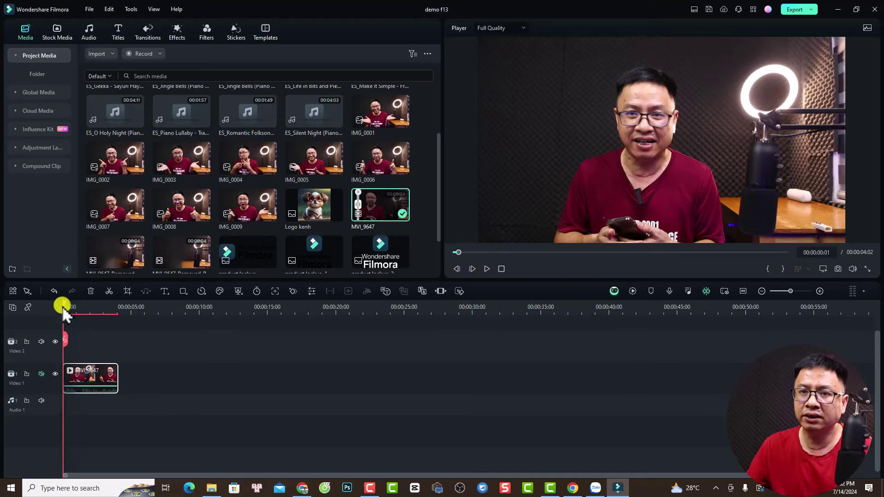
{"action": "left_click", "coordinate": [745, 291]}
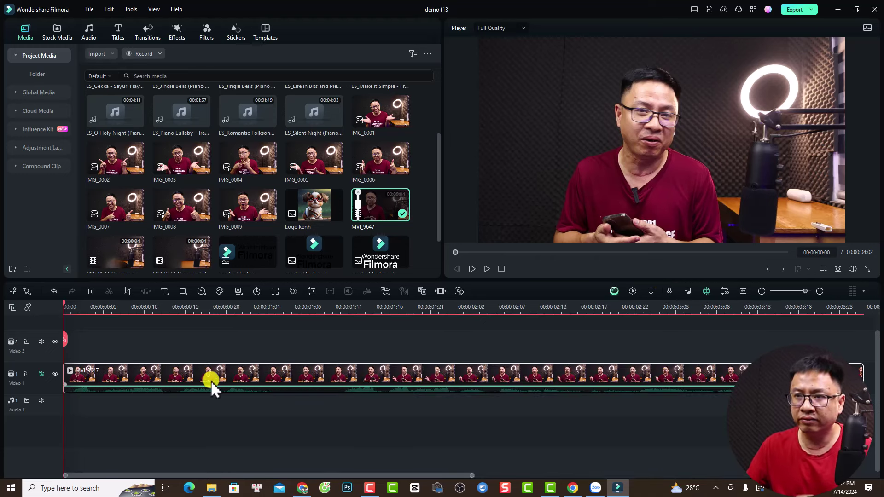
Open MVI_9647 in AI Object Remover and paint over the man with a brush size of 101.
{"action": "left_click", "coordinate": [458, 292]}
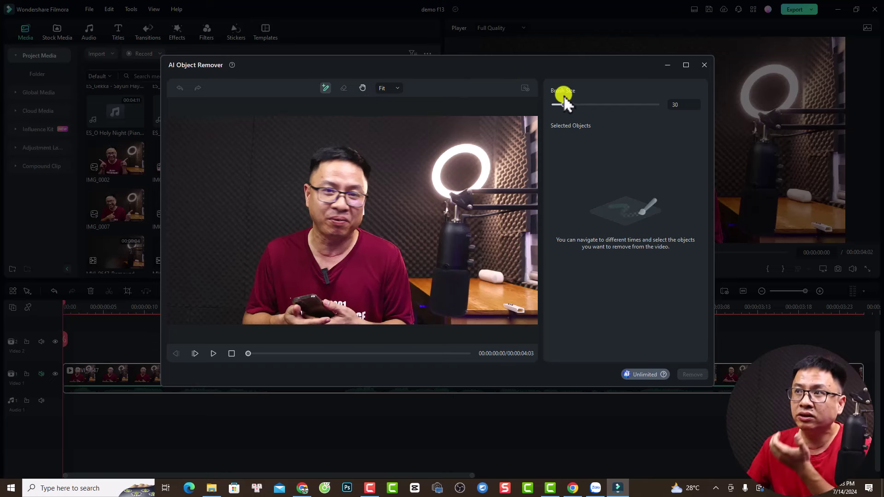
{"action": "left_click_drag", "start_coordinate": [563, 106], "coordinate": [581, 108]}
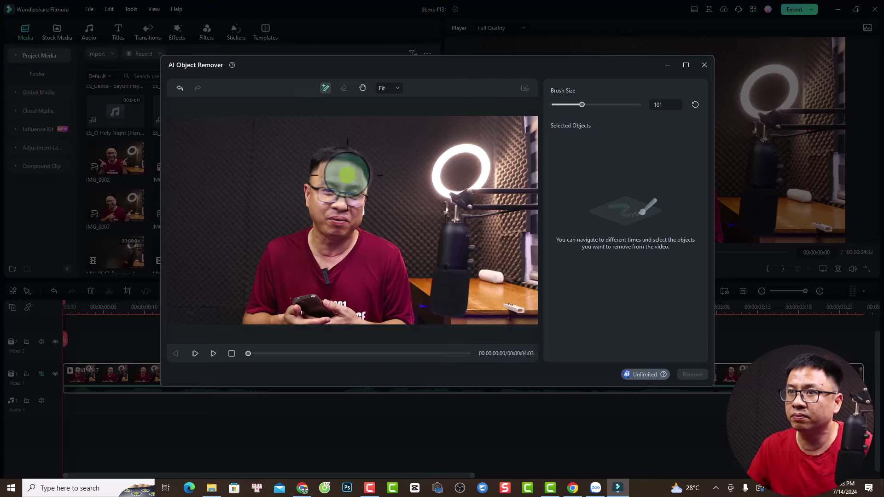
{"action": "mouse_move", "coordinate": [341, 158]}
{"action": "left_mouse_down"}
{"action": "mouse_move", "coordinate": [333, 263]}
{"action": "mouse_move", "coordinate": [300, 253]}
{"action": "mouse_move", "coordinate": [270, 276]}
{"action": "mouse_move", "coordinate": [253, 310]}
{"action": "mouse_move", "coordinate": [288, 320]}
{"action": "mouse_move", "coordinate": [396, 316]}
{"action": "mouse_move", "coordinate": [389, 262]}
{"action": "mouse_move", "coordinate": [345, 230]}
{"action": "mouse_move", "coordinate": [347, 174]}
{"action": "mouse_move", "coordinate": [329, 157]}
{"action": "mouse_move", "coordinate": [313, 239]}
{"action": "mouse_move", "coordinate": [294, 244]}
{"action": "mouse_move", "coordinate": [282, 263]}
{"action": "mouse_move", "coordinate": [261, 233]}
{"action": "mouse_move", "coordinate": [256, 258]}
{"action": "mouse_move", "coordinate": [263, 253]}
{"action": "left_mouse_up"}
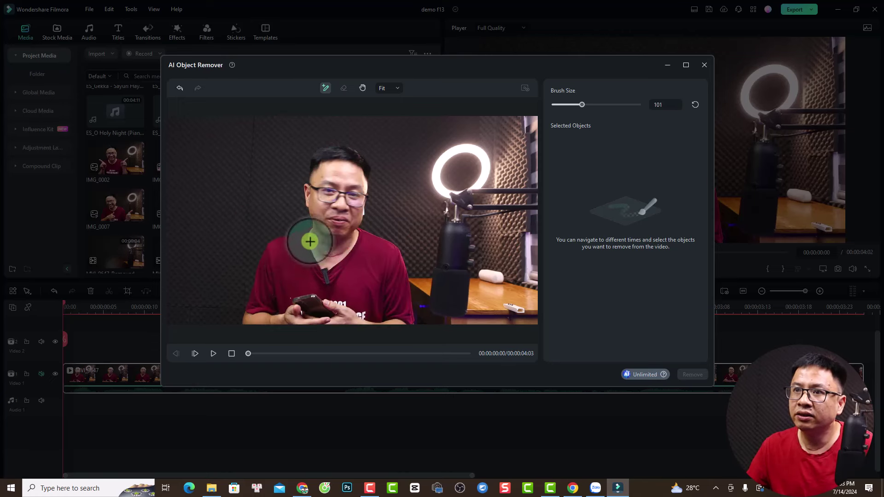
Erase along the background beside the man, and brush over the microphone to add it to the selection.
{"action": "left_click", "coordinate": [345, 88]}
{"action": "mouse_move", "coordinate": [239, 182]}
{"action": "left_mouse_down"}
{"action": "mouse_move", "coordinate": [237, 237]}
{"action": "mouse_move", "coordinate": [231, 191]}
{"action": "mouse_move", "coordinate": [245, 232]}
{"action": "mouse_move", "coordinate": [267, 203]}
{"action": "mouse_move", "coordinate": [255, 211]}
{"action": "mouse_move", "coordinate": [272, 227]}
{"action": "mouse_move", "coordinate": [248, 257]}
{"action": "mouse_move", "coordinate": [255, 238]}
{"action": "mouse_move", "coordinate": [278, 226]}
{"action": "mouse_move", "coordinate": [249, 260]}
{"action": "left_mouse_up"}
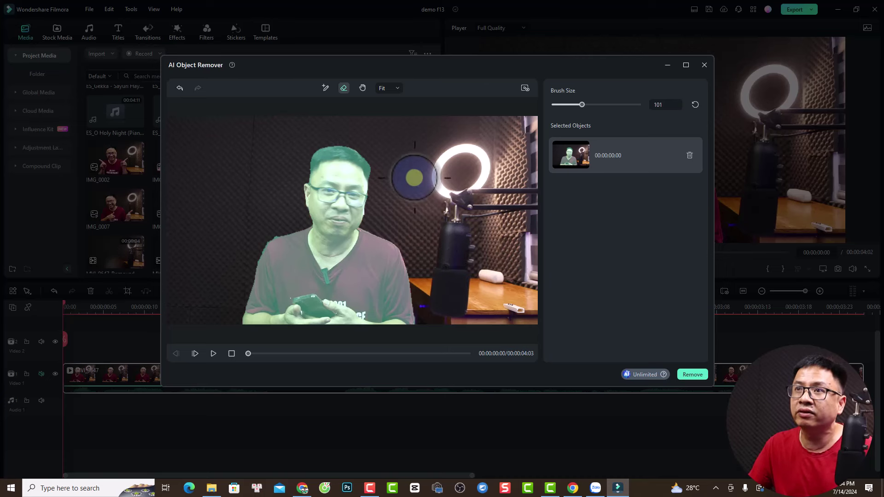
{"action": "left_click", "coordinate": [326, 88]}
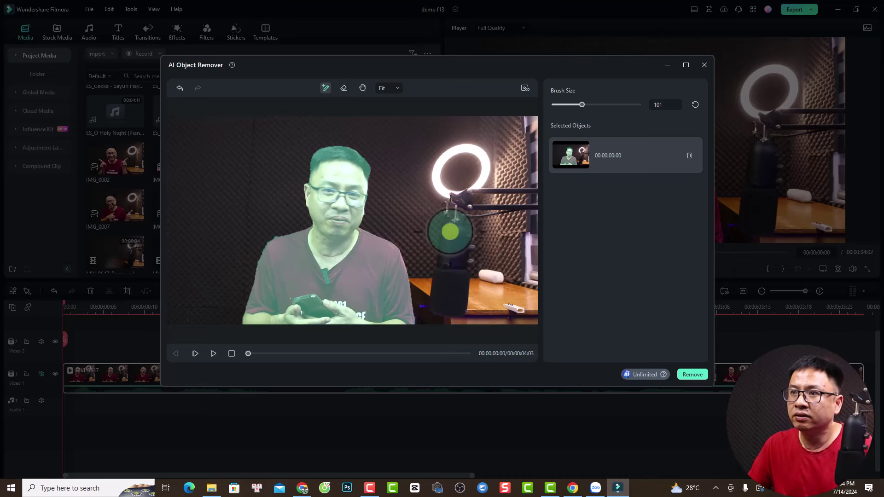
{"action": "mouse_move", "coordinate": [448, 251]}
{"action": "left_mouse_down"}
{"action": "mouse_move", "coordinate": [440, 296]}
{"action": "mouse_move", "coordinate": [448, 310]}
{"action": "mouse_move", "coordinate": [454, 302]}
{"action": "mouse_move", "coordinate": [460, 233]}
{"action": "mouse_move", "coordinate": [461, 276]}
{"action": "mouse_move", "coordinate": [446, 300]}
{"action": "mouse_move", "coordinate": [457, 242]}
{"action": "mouse_move", "coordinate": [452, 276]}
{"action": "mouse_move", "coordinate": [459, 289]}
{"action": "mouse_move", "coordinate": [428, 296]}
{"action": "left_mouse_up"}
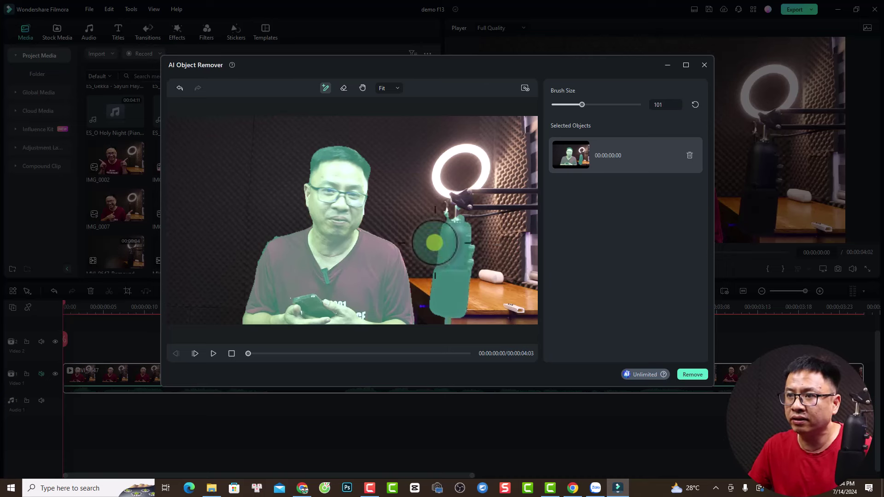
Erase the stray selection beside the microphone, run the object removal, and play the resulting clip on the timeline.
{"action": "left_click", "coordinate": [343, 89]}
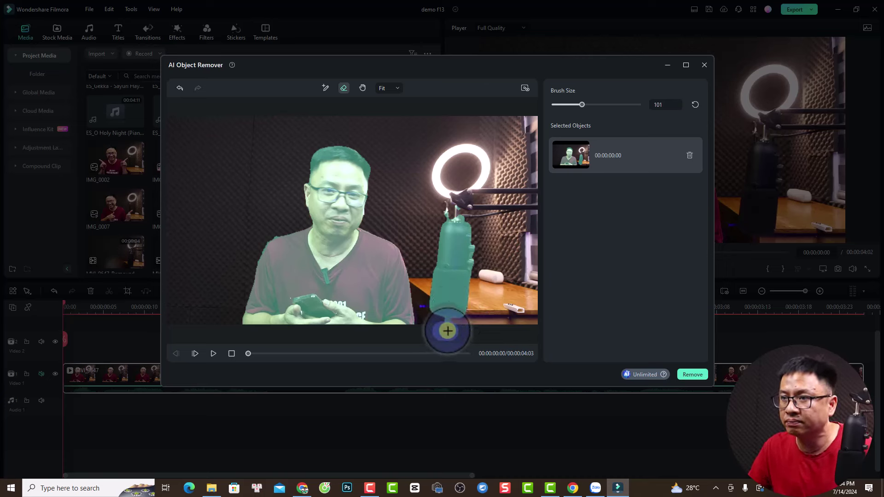
{"action": "left_click", "coordinate": [690, 377]}
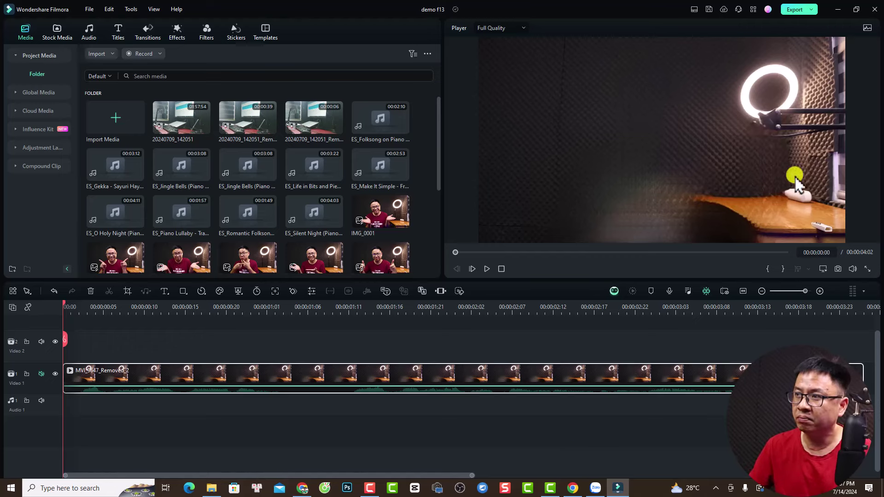
{"action": "scroll", "coordinate": [283, 396], "scroll_direction": "down", "scroll_amount": 3}
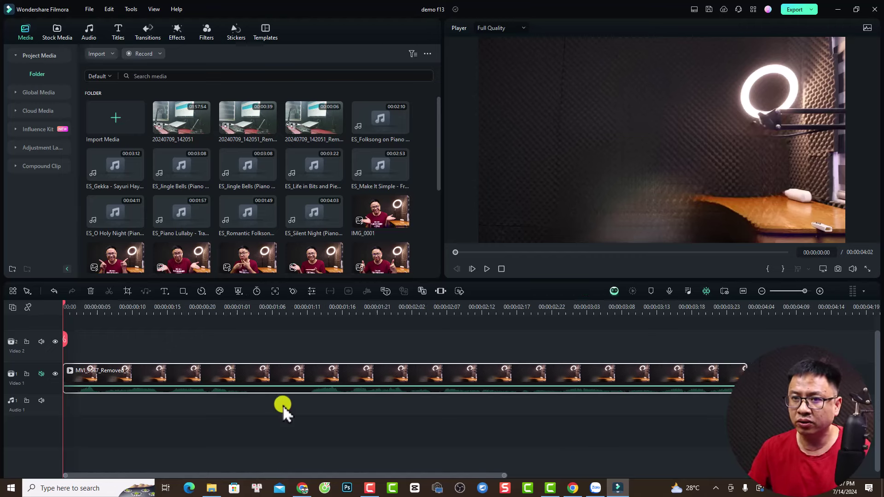
{"action": "key", "text": "space"}
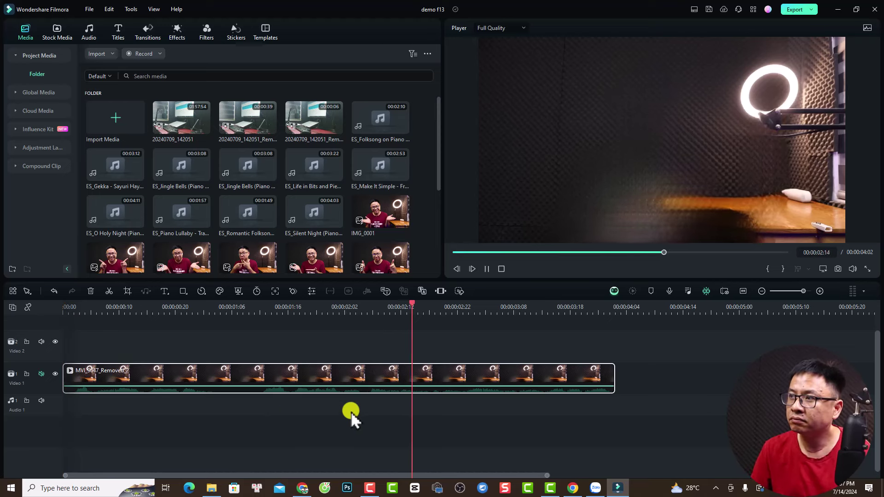
{"action": "key", "text": "space"}
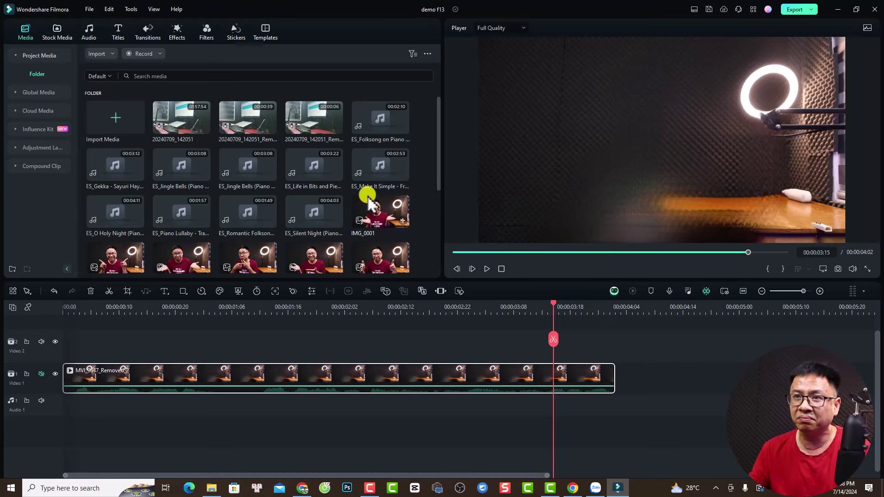
Delete the processed clip from the timeline and set the media search mode to Smart.
{"action": "left_click_drag", "start_coordinate": [367, 338], "coordinate": [237, 420]}
{"action": "key", "text": "Delete"}
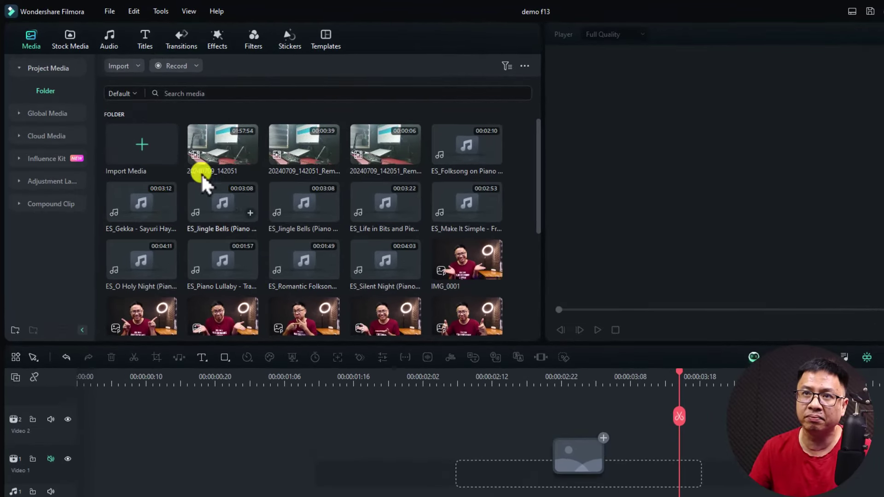
{"action": "left_click", "coordinate": [133, 95]}
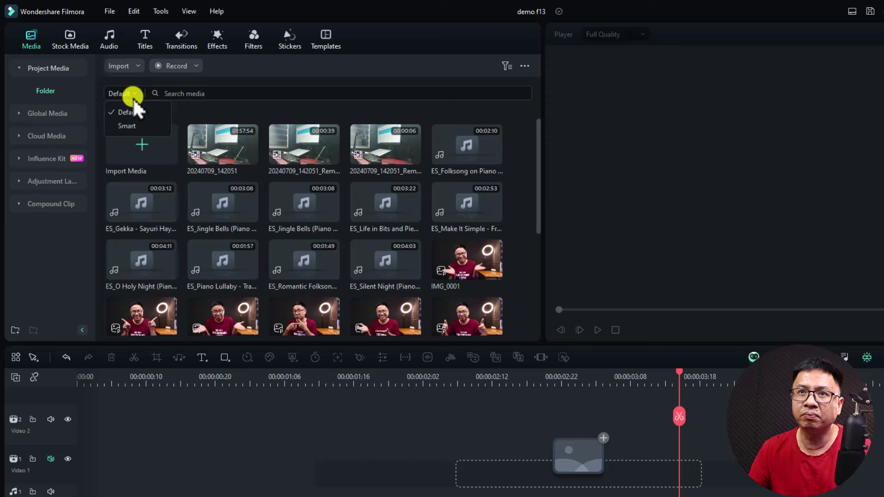
{"action": "left_click", "coordinate": [128, 124]}
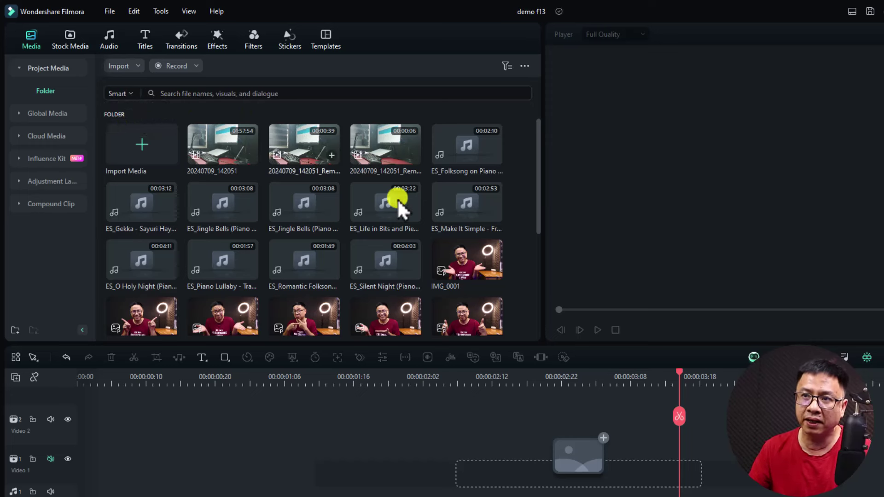
Show the smart search suggestions, and preview the MVI_9647 video from the media library.
{"action": "left_click", "coordinate": [208, 94]}
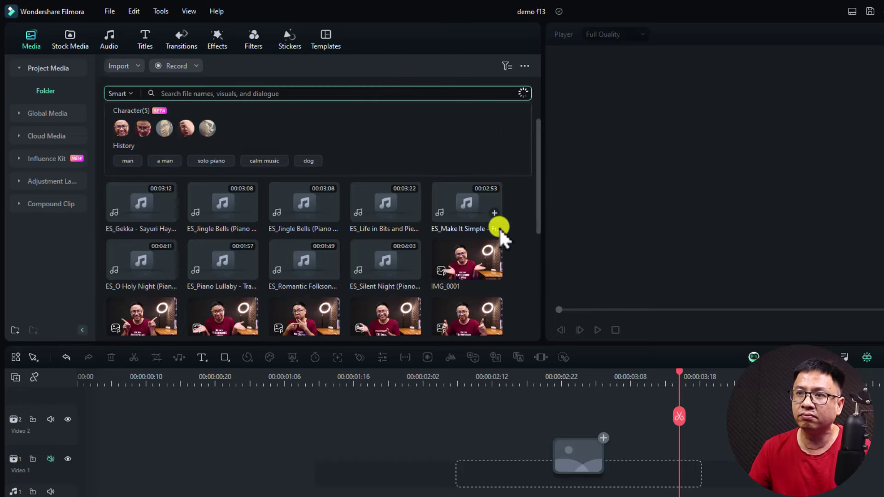
{"action": "scroll", "coordinate": [499, 227], "scroll_direction": "down", "scroll_amount": 3}
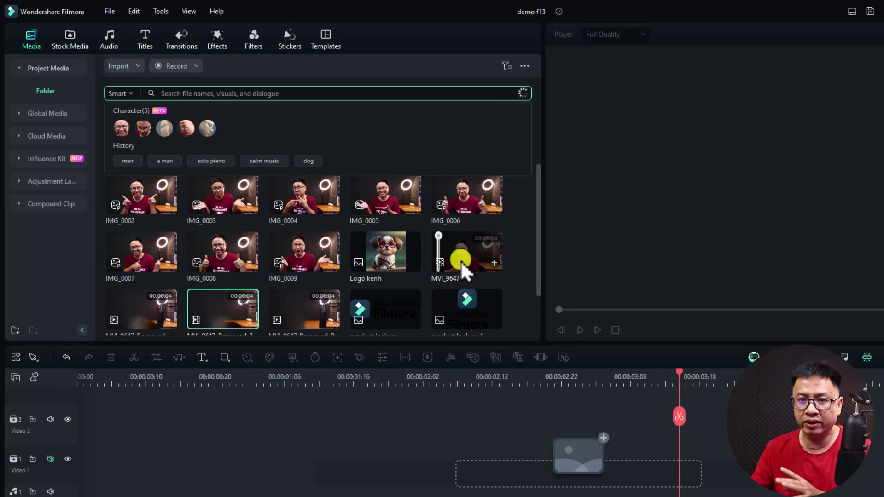
{"action": "double_click", "coordinate": [461, 260]}
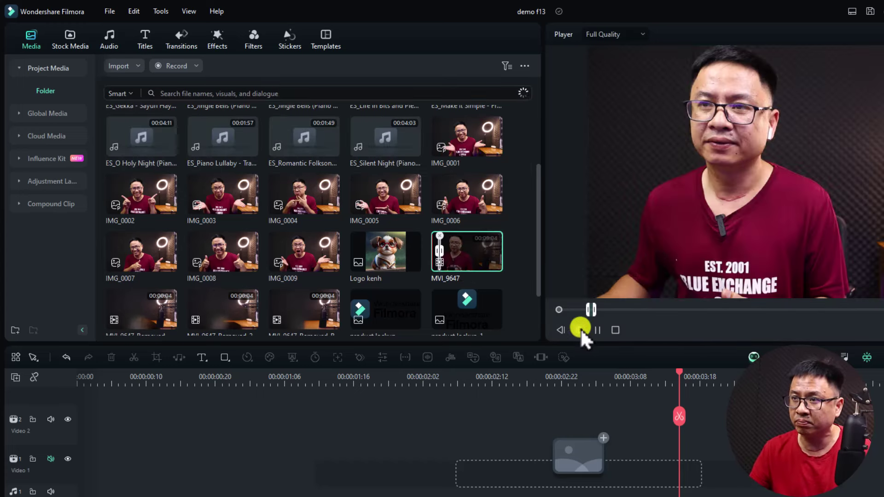
{"action": "left_click", "coordinate": [590, 310]}
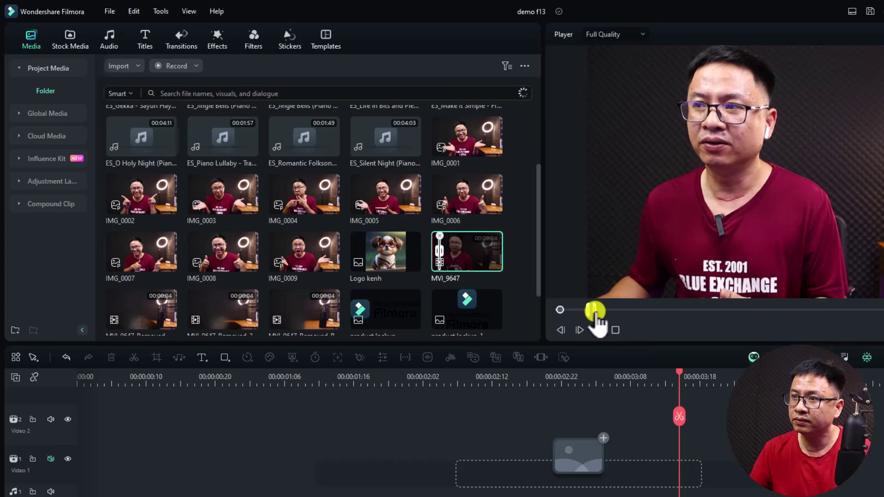
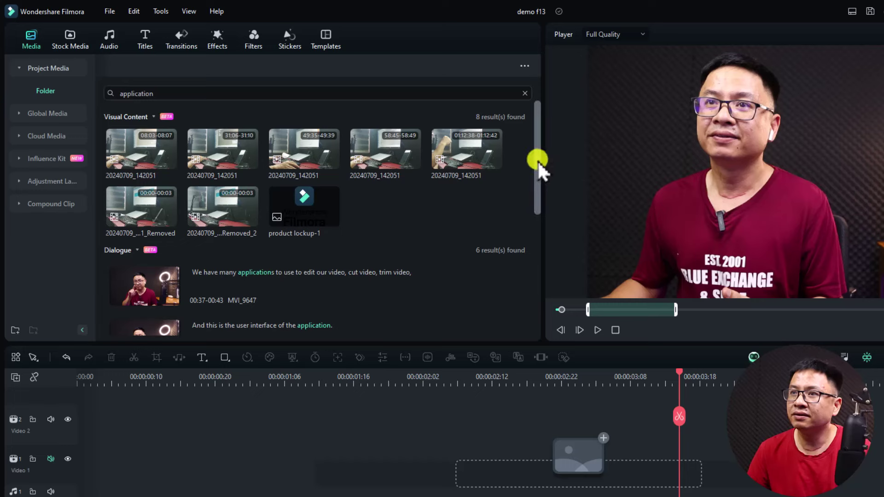
Review the visual content and dialogue matches for the media search "application".
{"action": "left_click_drag", "start_coordinate": [536, 165], "coordinate": [535, 259]}
{"action": "scroll", "coordinate": [256, 183], "scroll_direction": "up", "scroll_amount": 3}
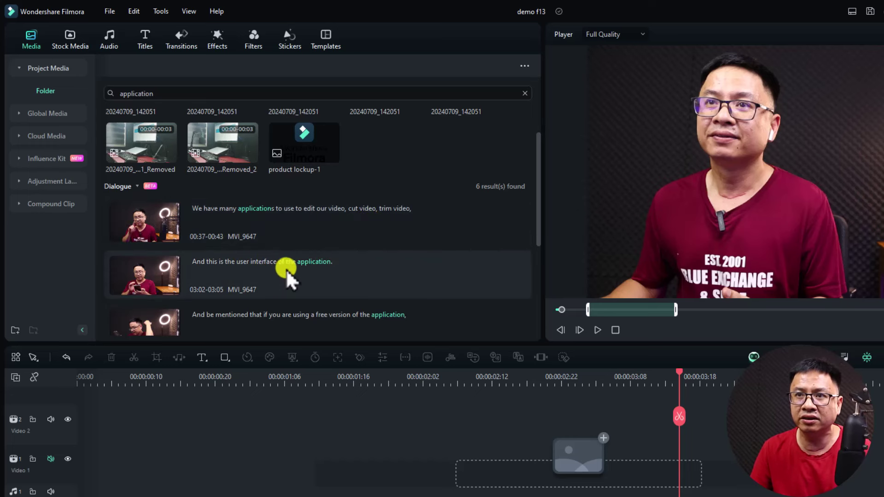
{"action": "scroll", "coordinate": [184, 261], "scroll_direction": "down", "scroll_amount": 4}
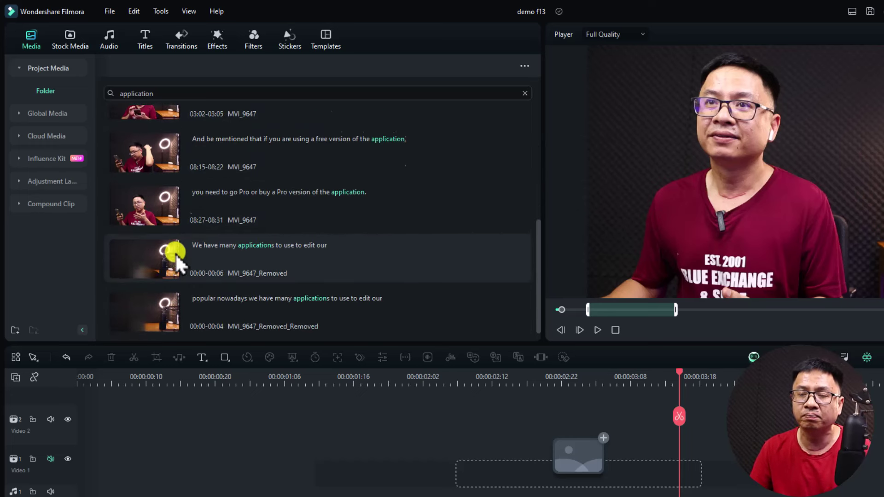
{"action": "scroll", "coordinate": [233, 183], "scroll_direction": "up", "scroll_amount": 4}
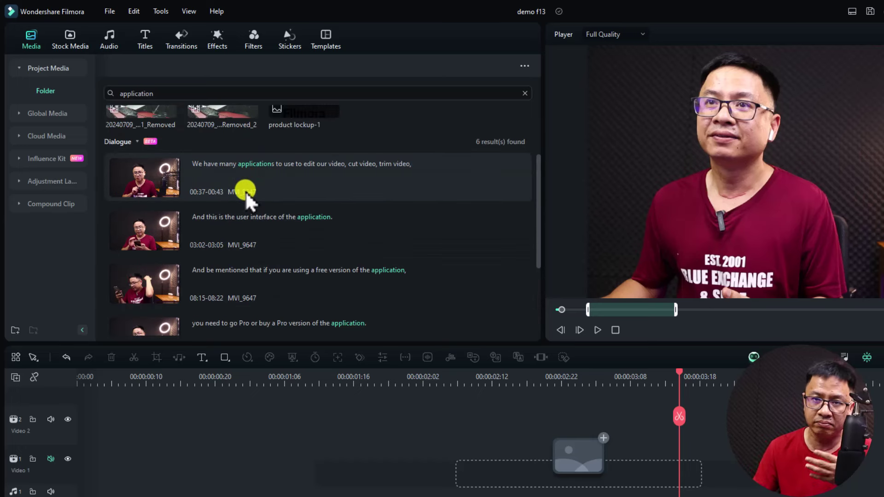
{"action": "scroll", "coordinate": [242, 182], "scroll_direction": "up", "scroll_amount": 2}
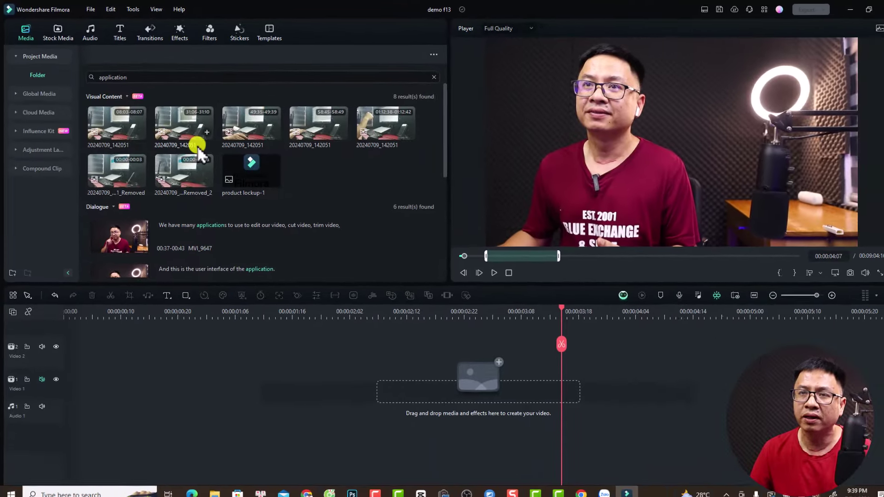
Collapse the Visual Content and Dialogue groups of the search results.
{"action": "left_click", "coordinate": [118, 95]}
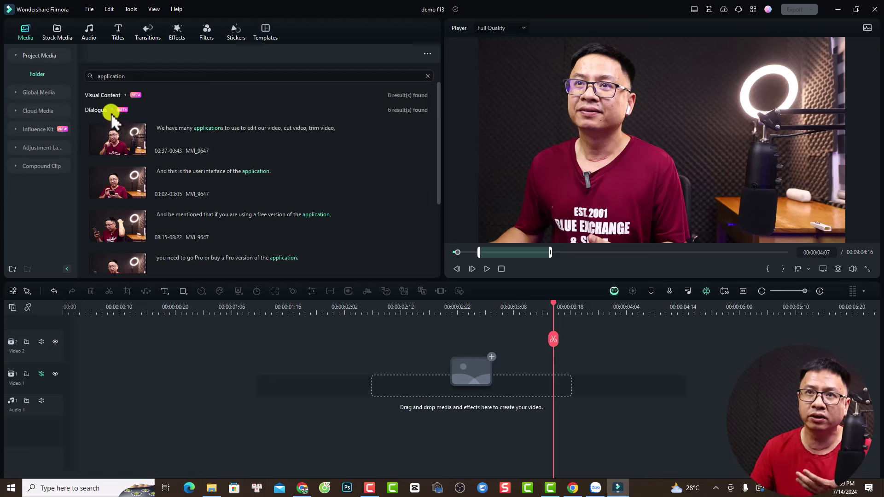
{"action": "left_click", "coordinate": [113, 111]}
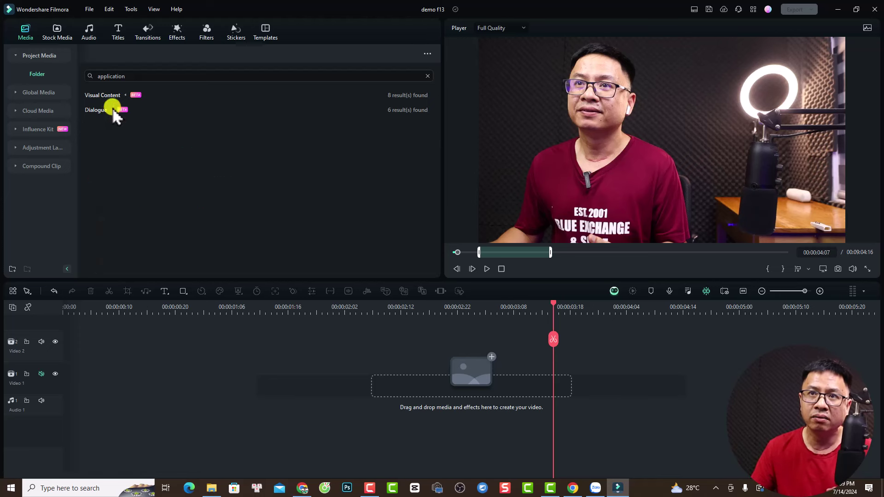
{"action": "left_click", "coordinate": [123, 94]}
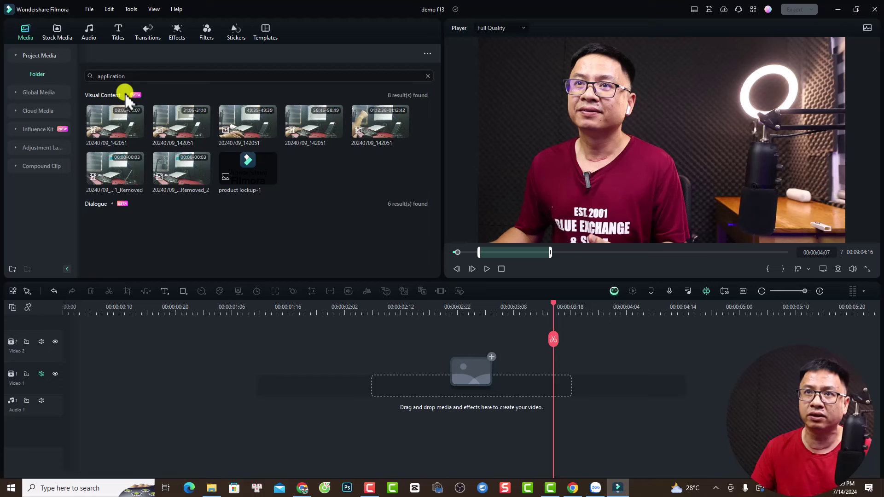
{"action": "left_click", "coordinate": [123, 94]}
Replace the media search term with "dog" and run the search.
{"action": "left_click", "coordinate": [123, 78]}
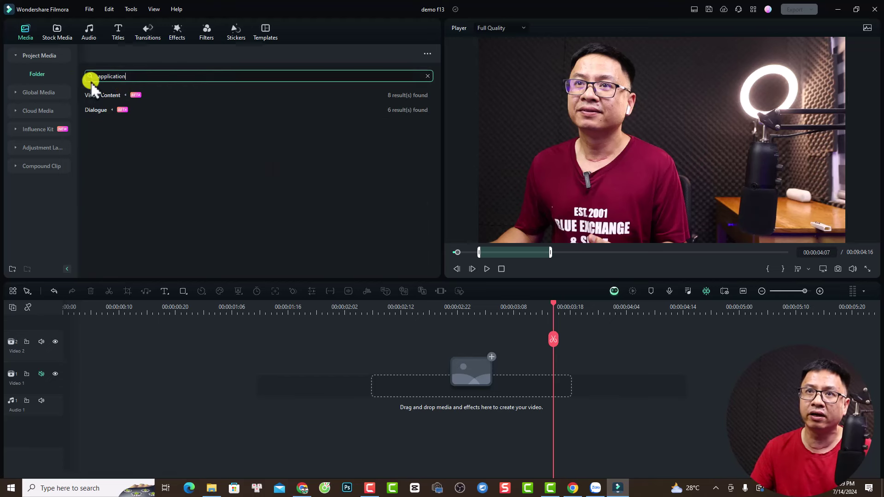
{"action": "type", "text": "a"}
{"action": "key", "text": "BackSpace"}
{"action": "type", "text": "si"}
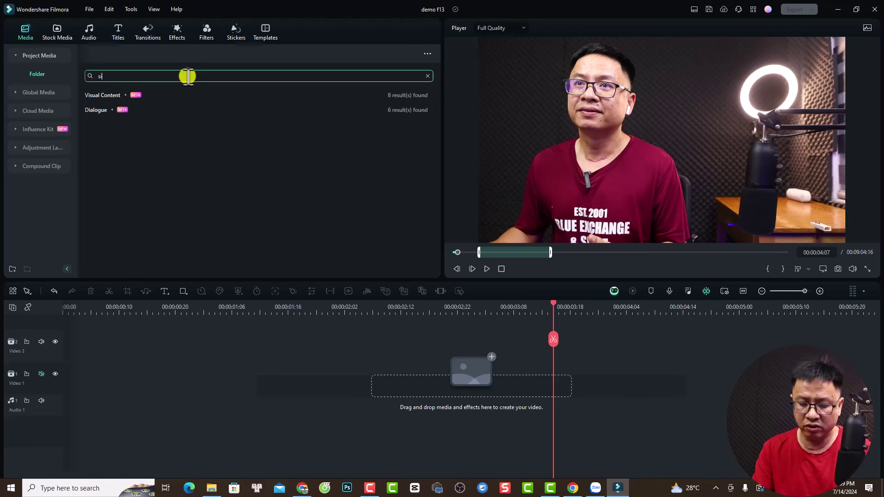
{"action": "key", "text": "BackSpace"}
{"action": "key", "text": "BackSpace"}
{"action": "type", "text": "dog"}
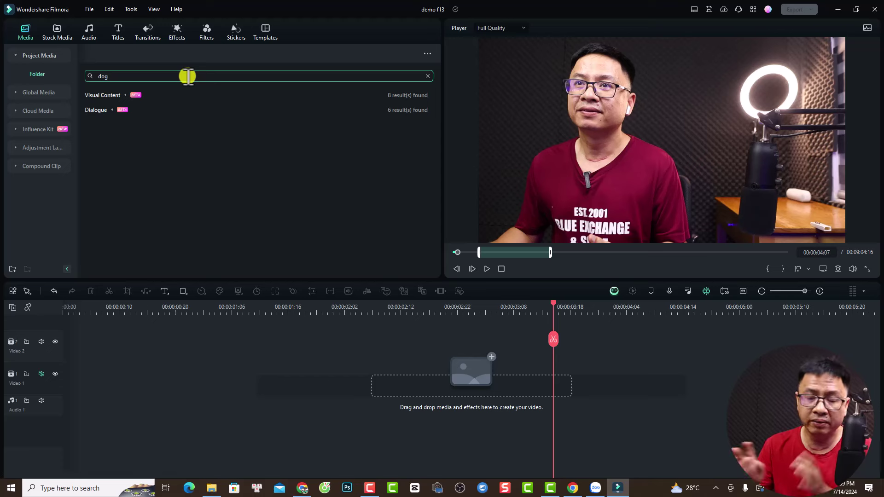
{"action": "key", "text": "Return"}
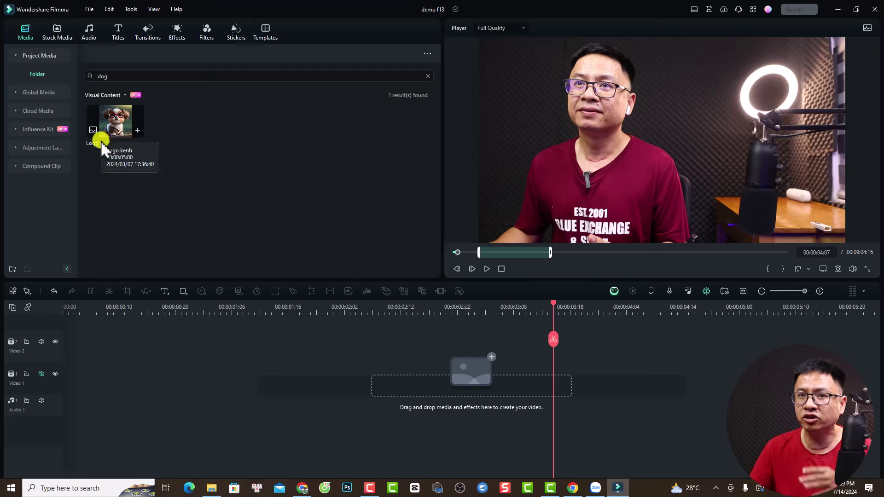
Preview the Logo kenh image found by the search in the player.
{"action": "double_click", "coordinate": [125, 135]}
{"action": "left_click", "coordinate": [654, 147]}
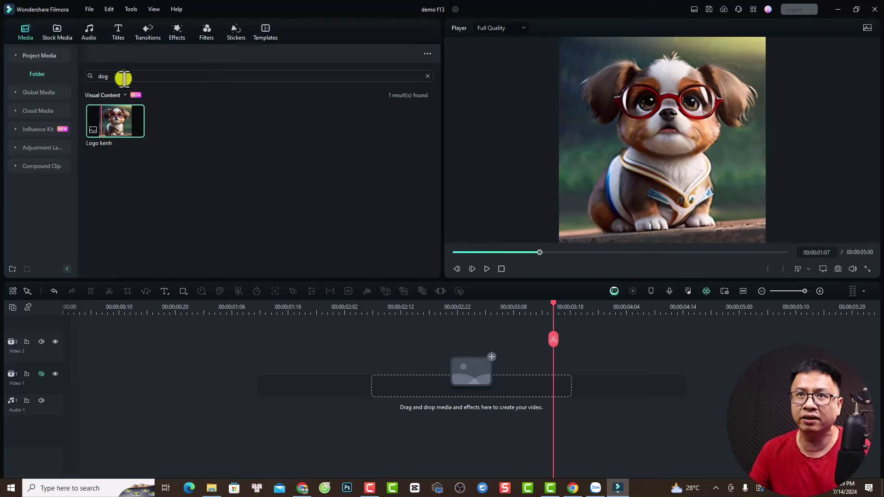
{"action": "double_click", "coordinate": [102, 78]}
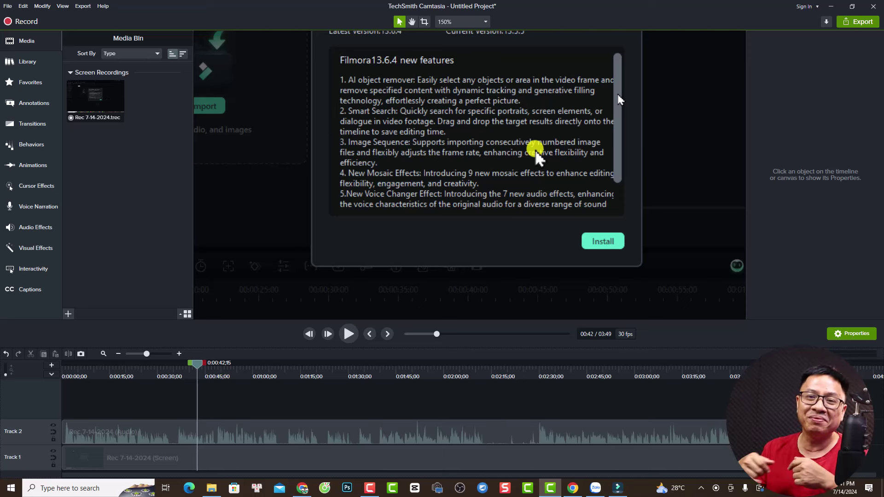
Switch back to Filmora and clear the search term to list all project media.
{"action": "left_click", "coordinate": [618, 488]}
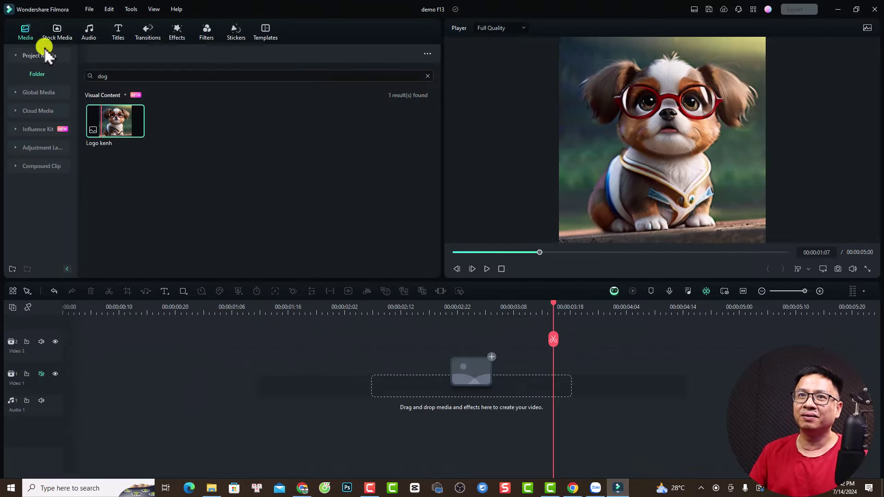
{"action": "left_click", "coordinate": [201, 157]}
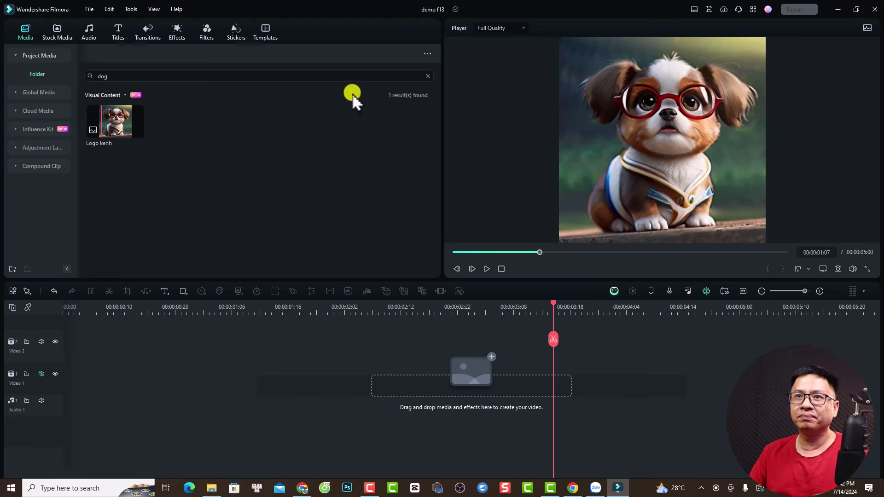
{"action": "left_click", "coordinate": [429, 77]}
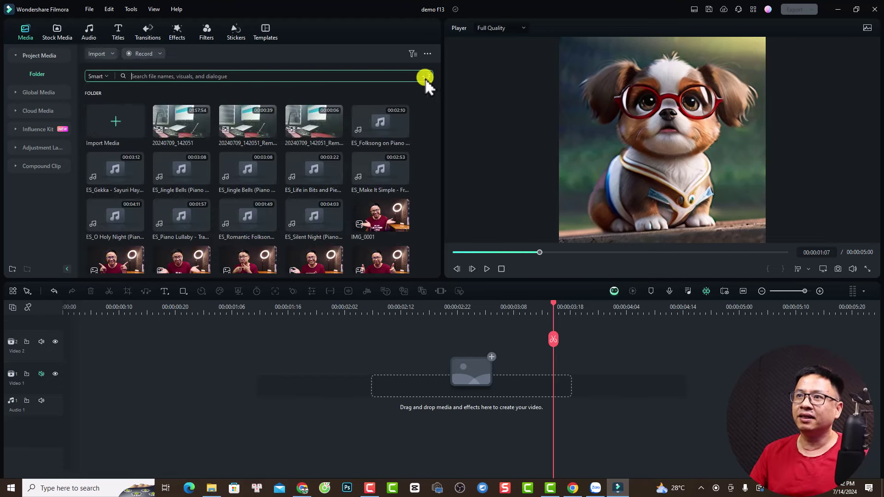
Import images IMG_0001 to IMG_0009 from the 2024_07_08 folder and place them in sequence at the start of Video 1.
{"action": "double_click", "coordinate": [416, 184]}
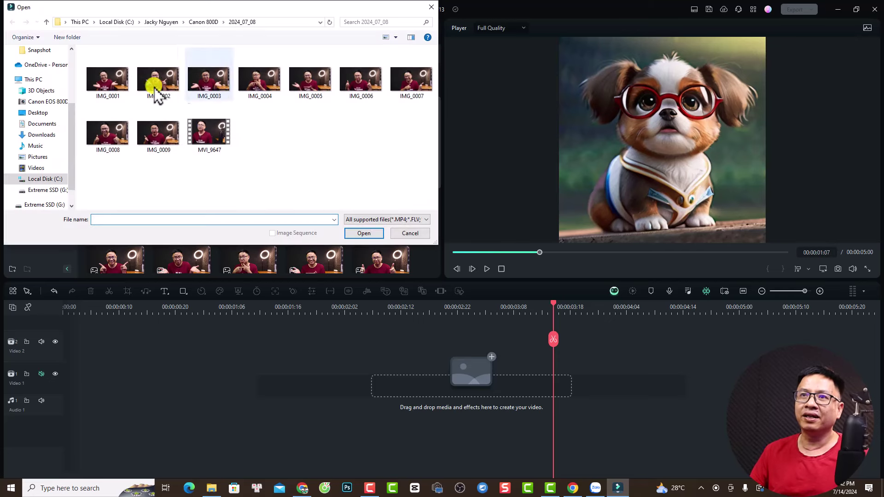
{"action": "left_click", "coordinate": [115, 86]}
{"action": "left_click", "coordinate": [165, 148], "text": "shift"}
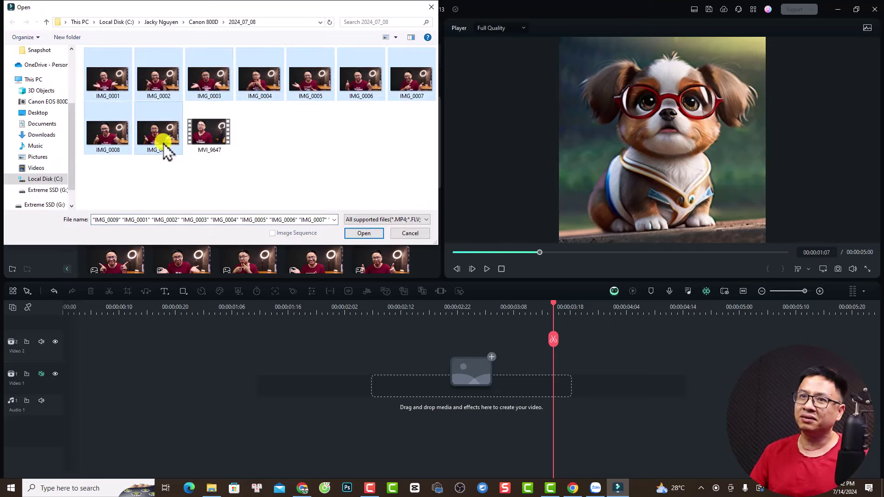
{"action": "left_click", "coordinate": [363, 233]}
{"action": "scroll", "coordinate": [332, 244], "scroll_direction": "down", "scroll_amount": 5}
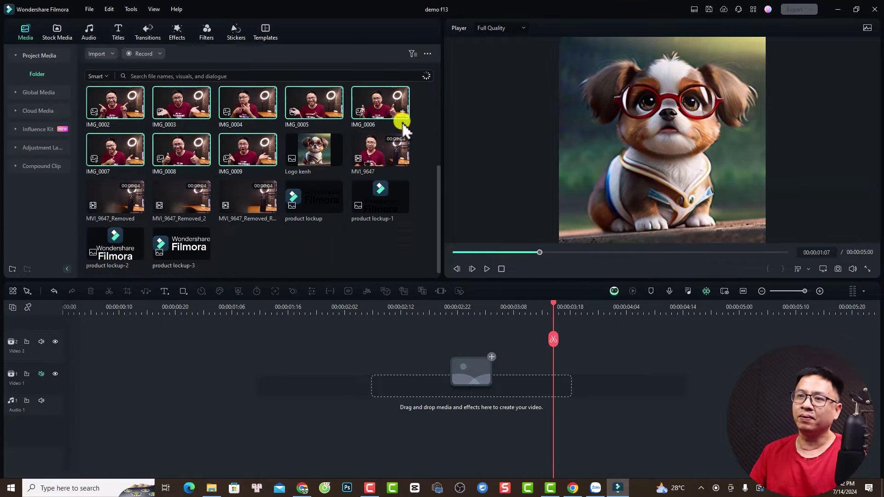
{"action": "left_click_drag", "start_coordinate": [246, 115], "coordinate": [503, 444]}
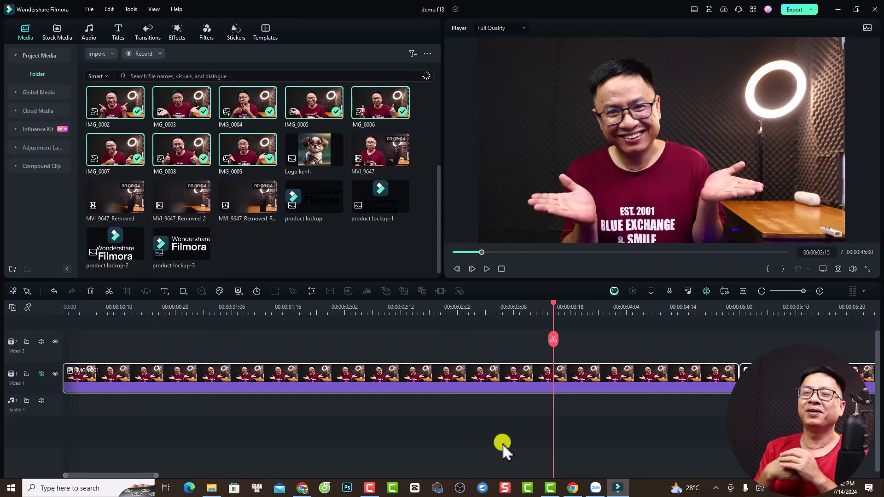
Display the Voice Changer category of the audio effects.
{"action": "left_click", "coordinate": [176, 32]}
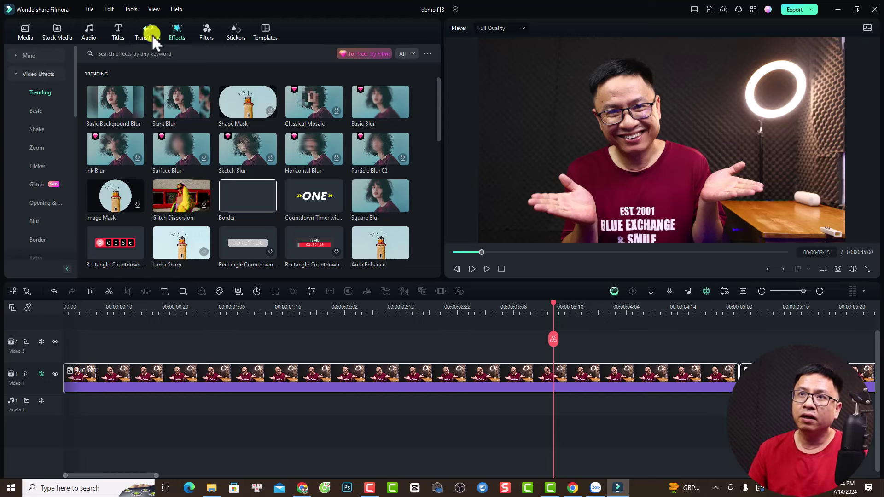
{"action": "scroll", "coordinate": [45, 198], "scroll_direction": "down", "scroll_amount": 2}
{"action": "scroll", "coordinate": [45, 198], "scroll_direction": "down", "scroll_amount": 10}
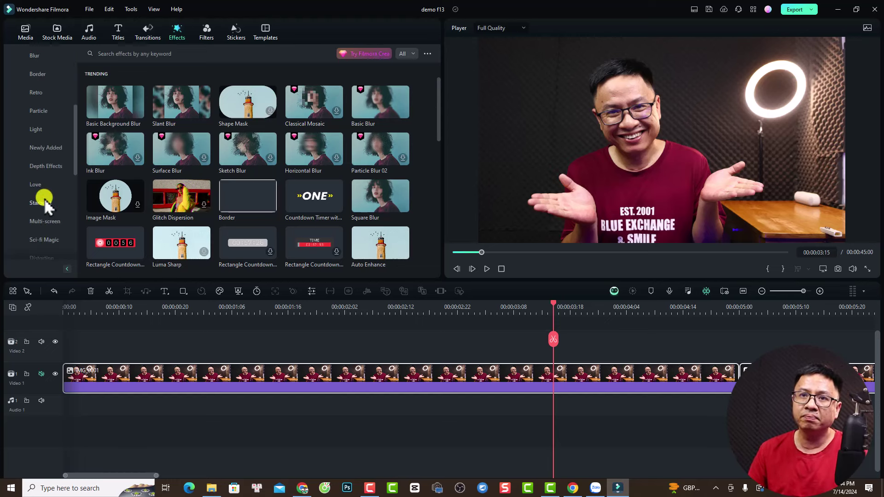
{"action": "left_click", "coordinate": [34, 203]}
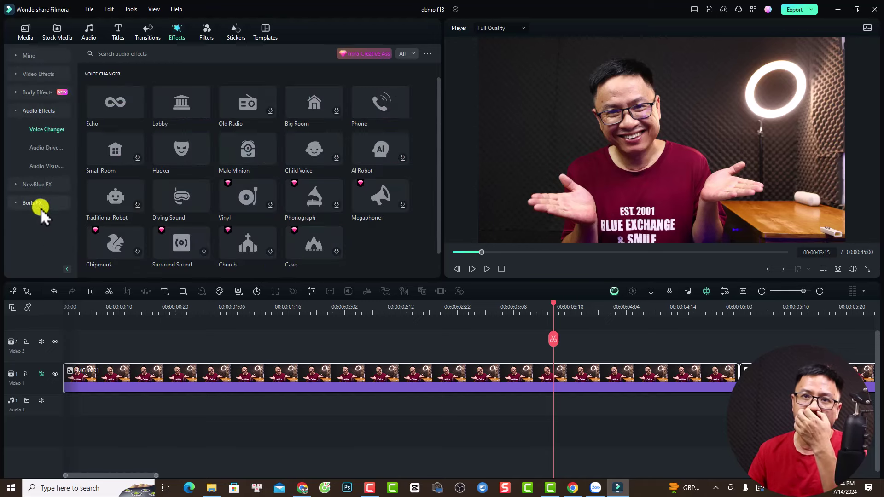